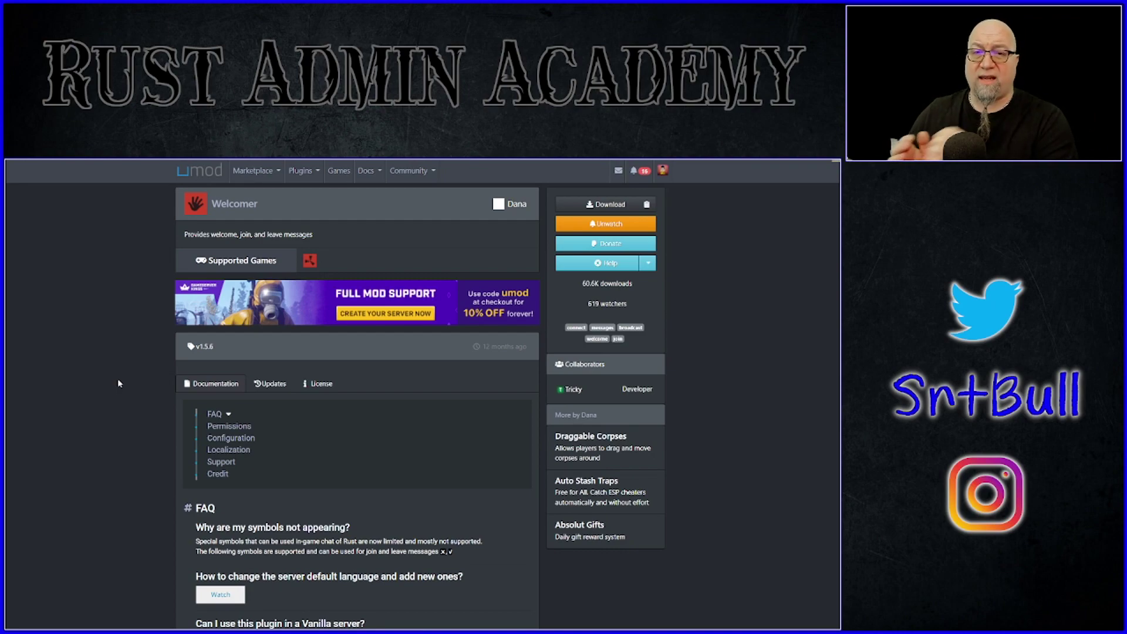
- Look over the Discord Core and Discord Roles plugin pages, then return to the Developer Portal applications list
{"action": "key", "text": "alt+Left"}
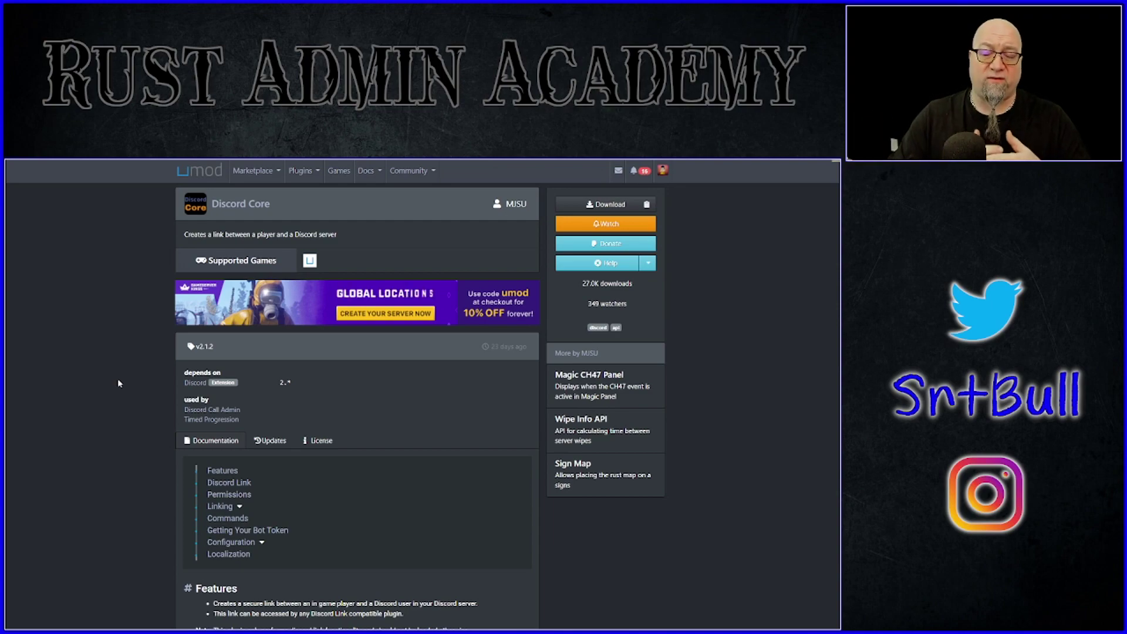
{"action": "key", "text": "alt+Left"}
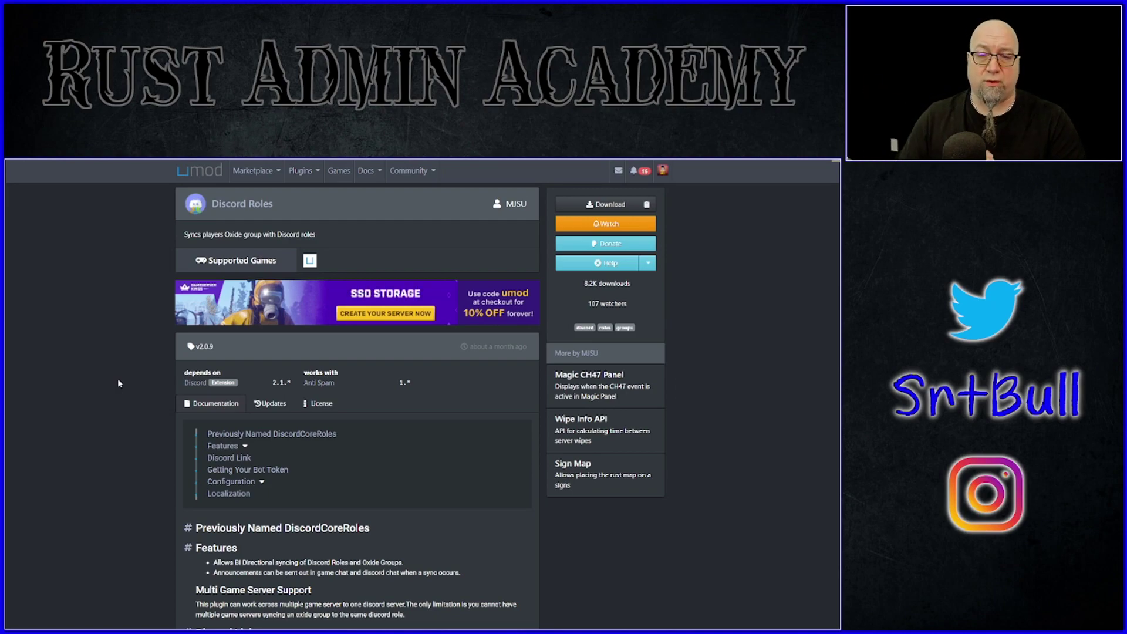
{"action": "key", "text": "ctrl+Tab"}
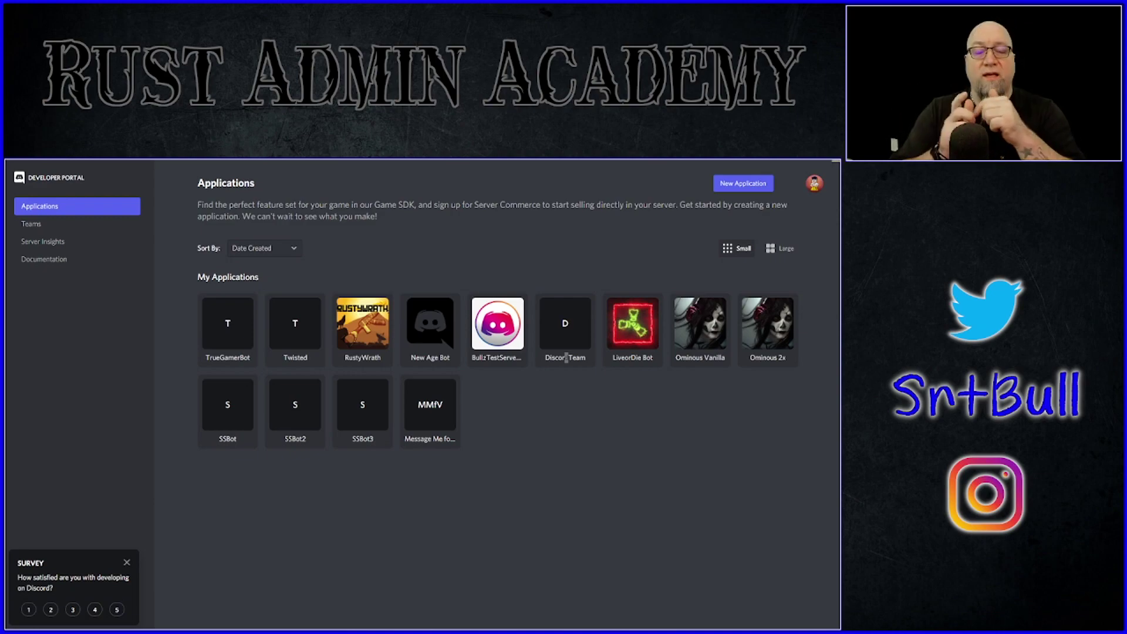
- Create a new application named Test Role Bot
{"action": "left_click", "coordinate": [732, 188]}
{"action": "left_click", "coordinate": [393, 403]}
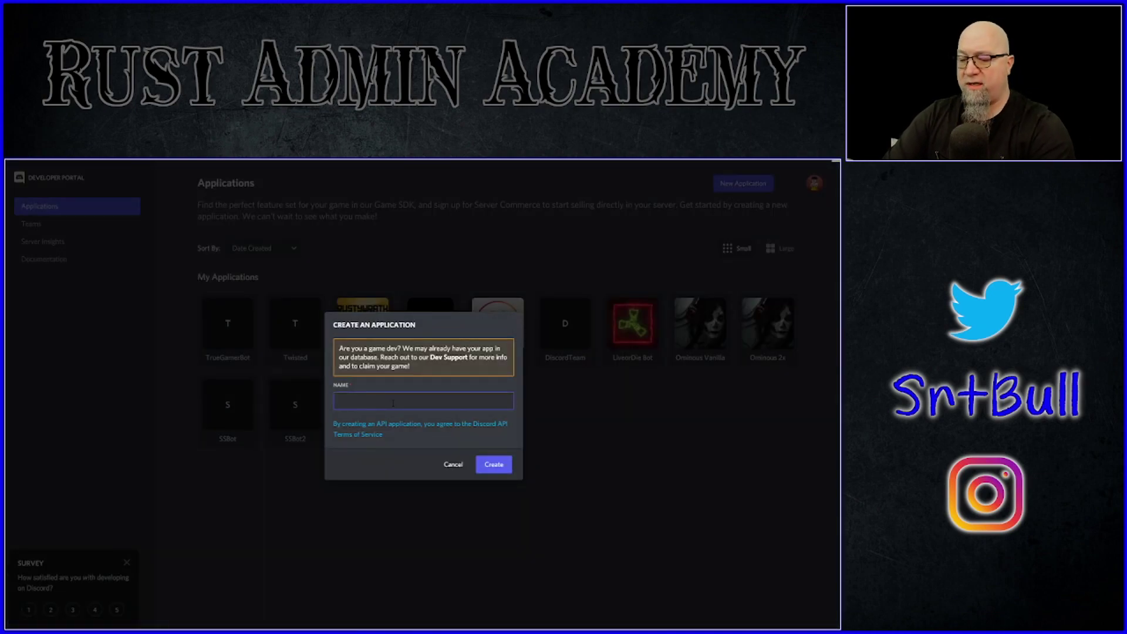
{"action": "type", "text": "Test Role Bot"}
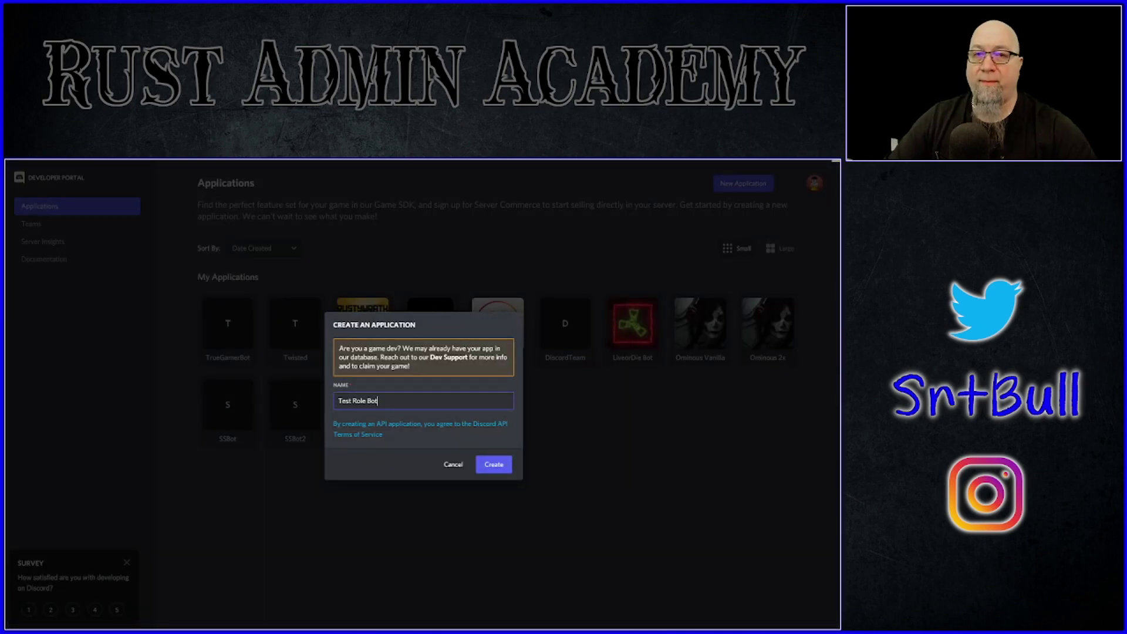
{"action": "left_click", "coordinate": [493, 465]}
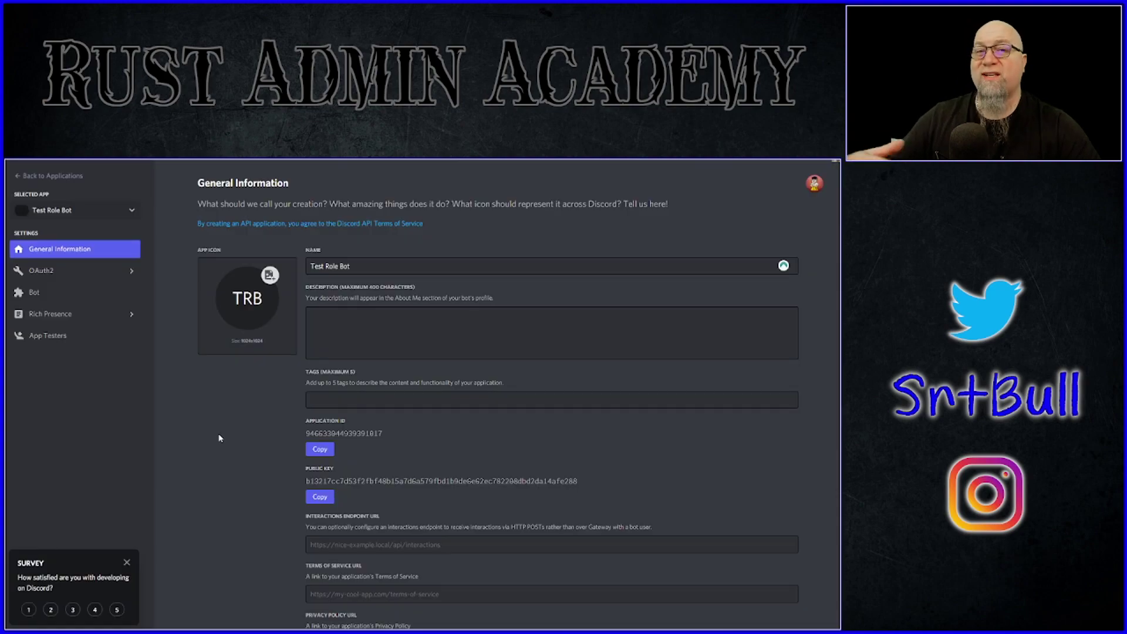
- Add a bot user to the Test Role Bot application
{"action": "left_click", "coordinate": [35, 293]}
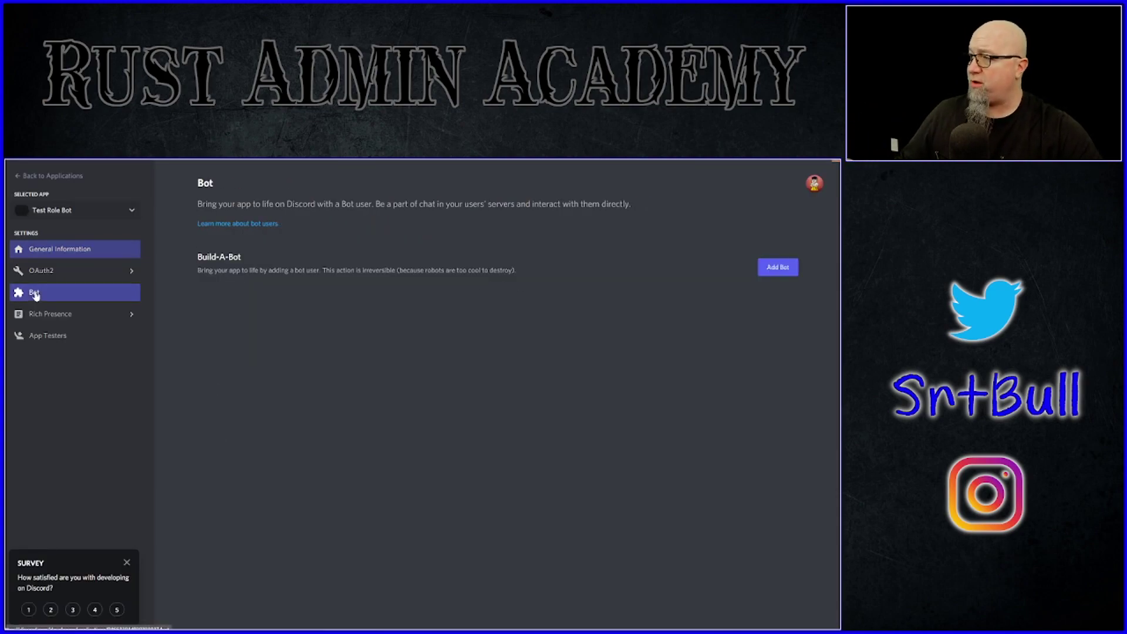
{"action": "left_click", "coordinate": [775, 269]}
{"action": "key", "text": "Return"}
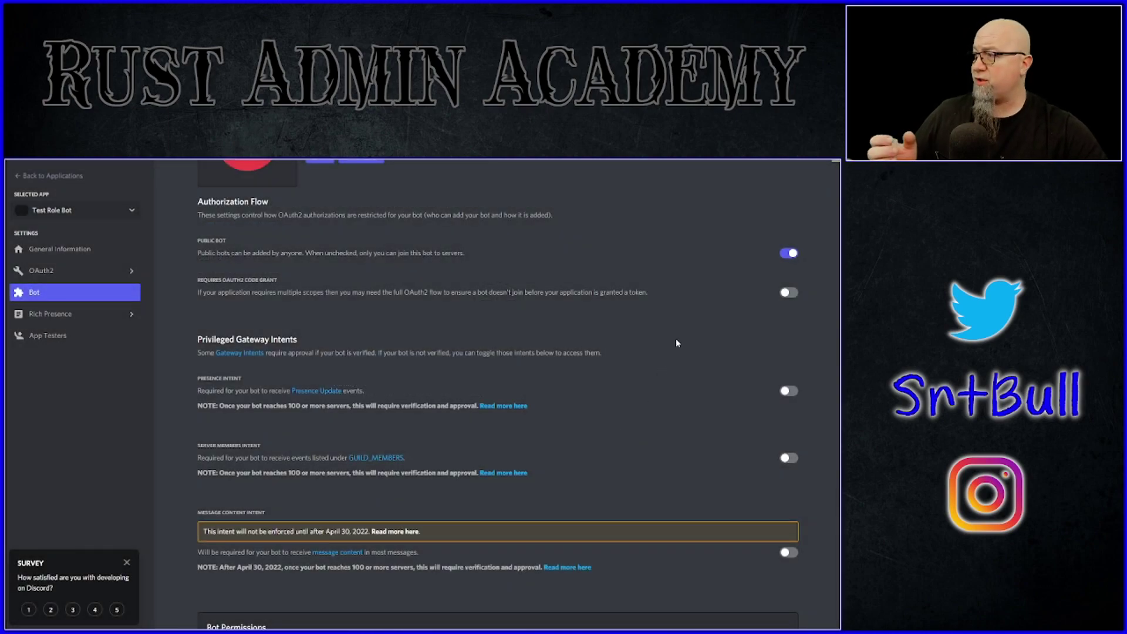
- Enable the Presence, Server Members and Message Content intents and save the changes
{"action": "scroll", "coordinate": [675, 341], "scroll_direction": "down", "scroll_amount": 1}
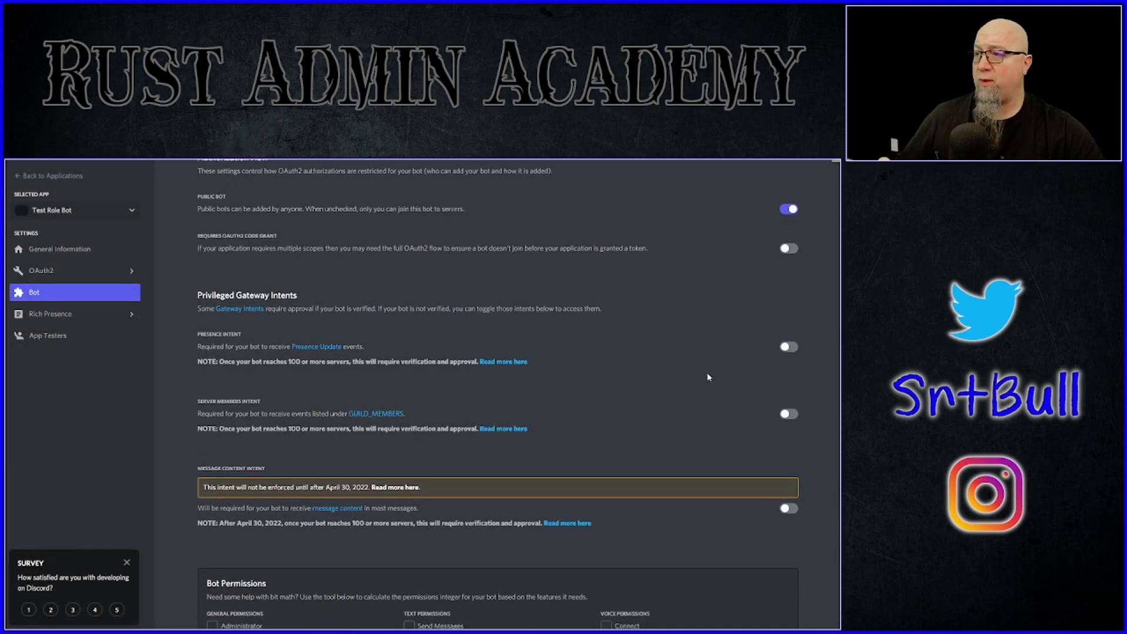
{"action": "left_click", "coordinate": [789, 347]}
{"action": "left_click", "coordinate": [789, 414]}
{"action": "left_click", "coordinate": [789, 508]}
{"action": "left_click", "coordinate": [676, 612]}
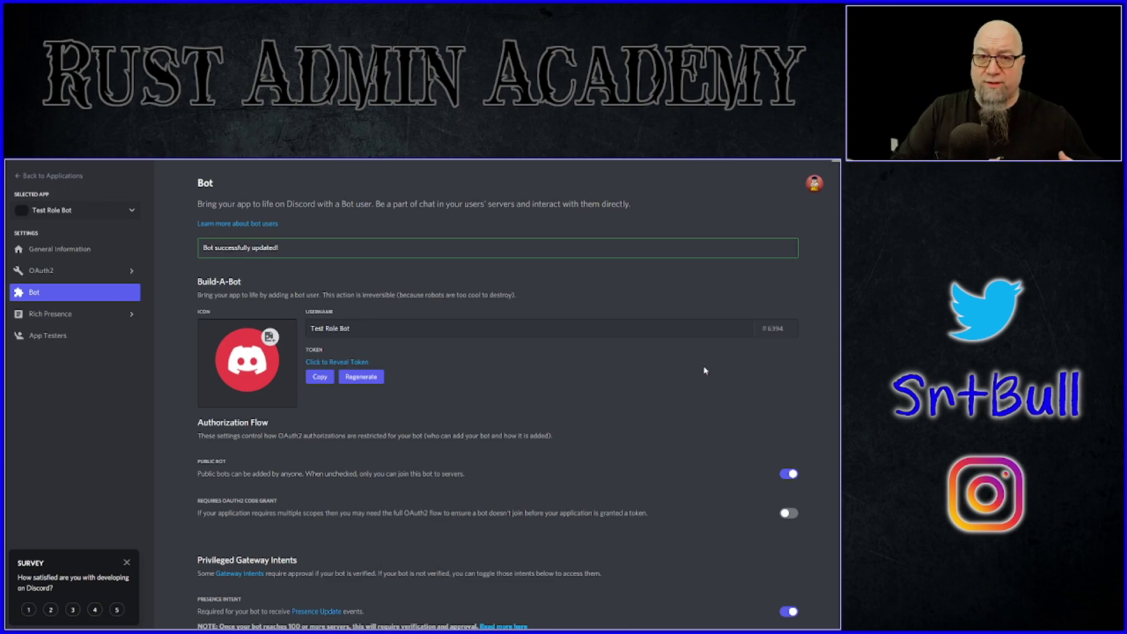
{"action": "left_click", "coordinate": [51, 273]}
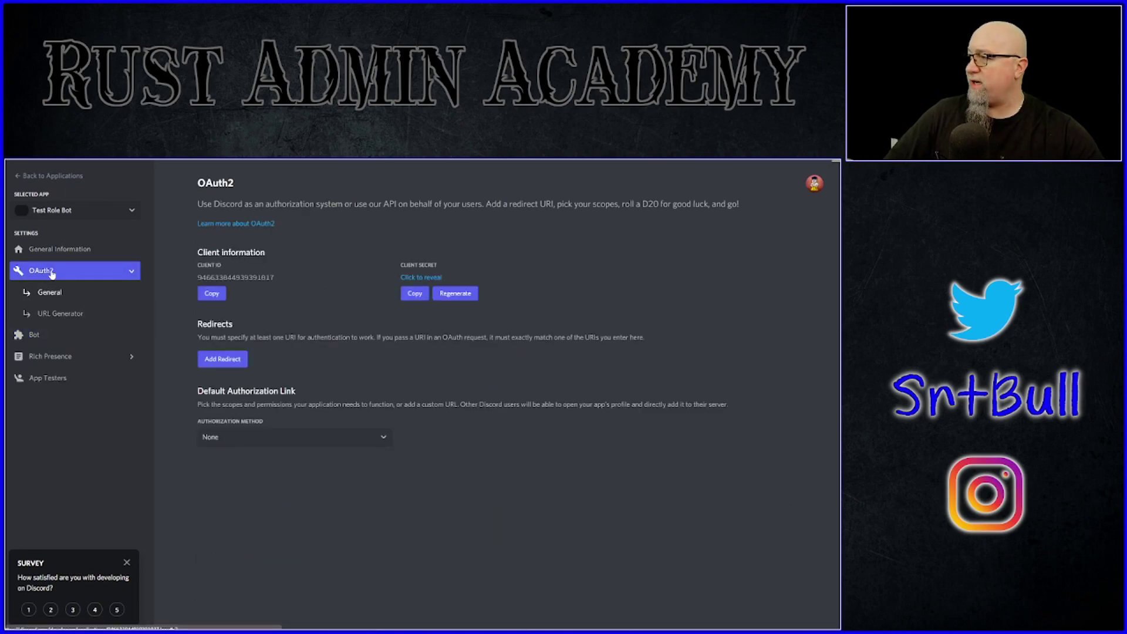
- Generate an invite URL with bot scope and Administrator permission, copy it, and paste it into the browser
{"action": "left_click", "coordinate": [63, 314]}
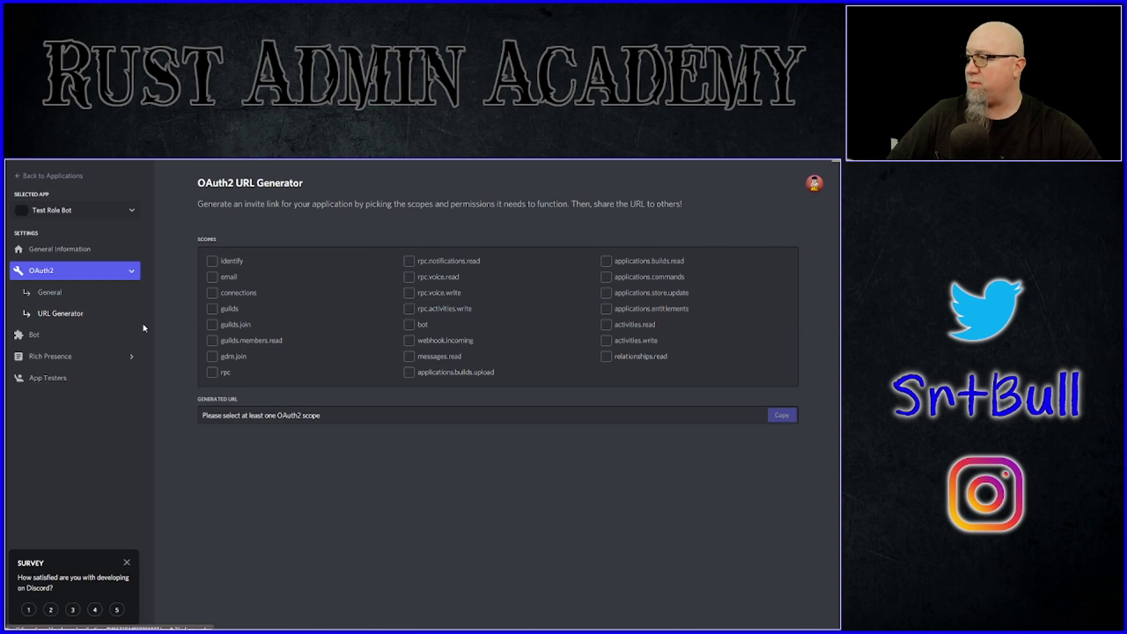
{"action": "left_click", "coordinate": [409, 326]}
{"action": "scroll", "coordinate": [405, 326], "scroll_direction": "down", "scroll_amount": 1}
{"action": "left_click", "coordinate": [212, 387]}
{"action": "scroll", "coordinate": [375, 442], "scroll_direction": "down", "scroll_amount": 1}
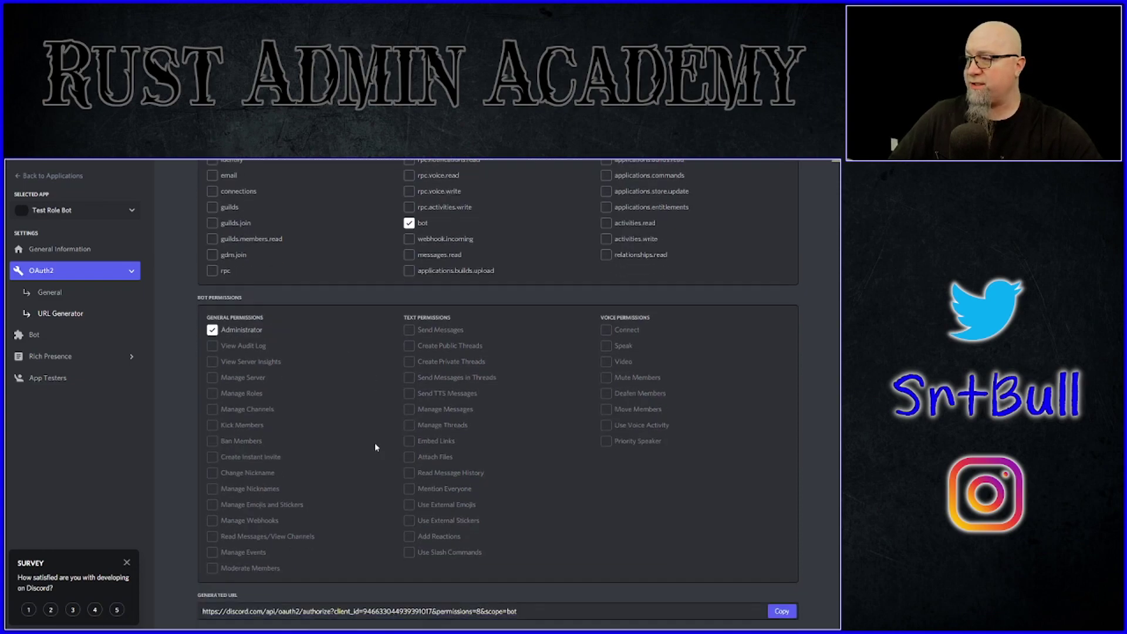
{"action": "left_click", "coordinate": [781, 609]}
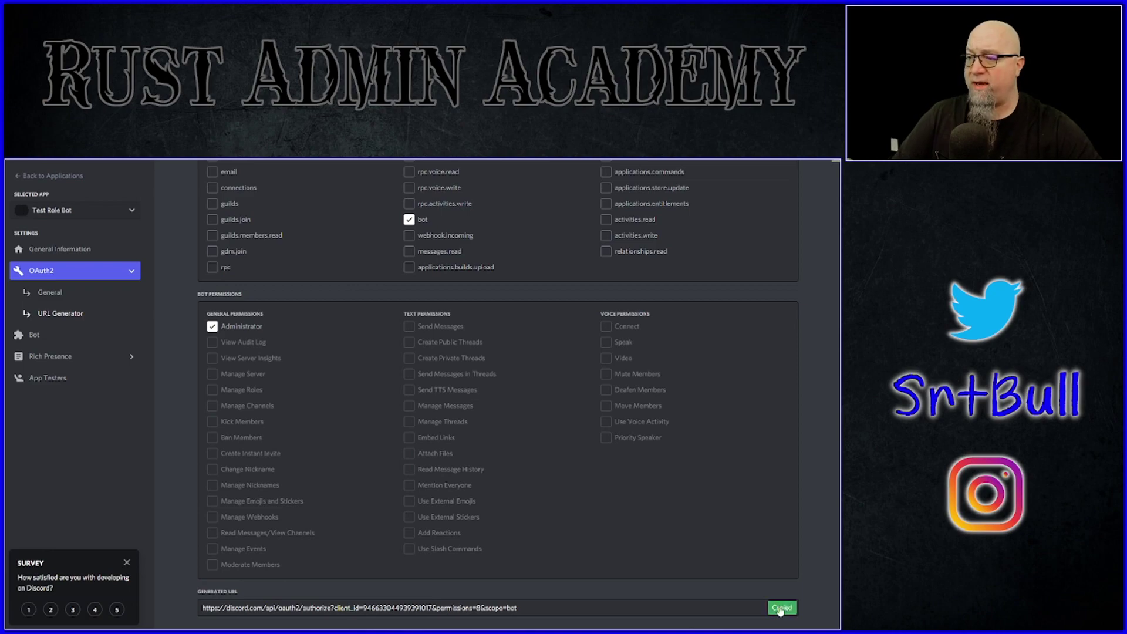
{"action": "key", "text": "alt+Tab"}
{"action": "key", "text": "ctrl+v"}
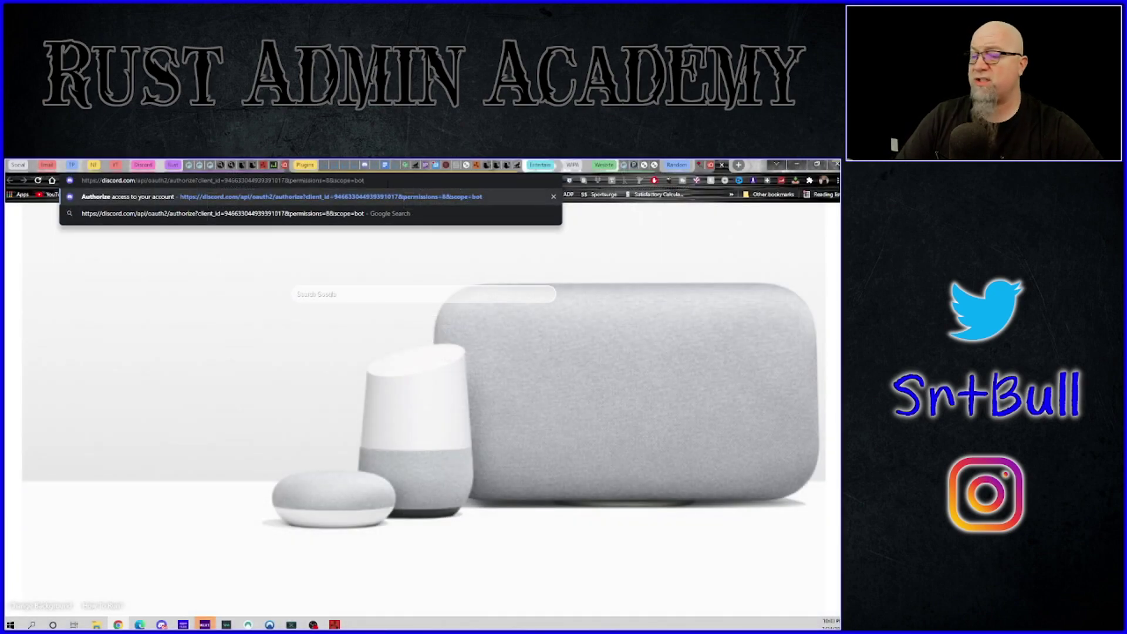
- Authorize Test Role Bot into Bullz Test Server with Administrator permission and check its #general join message
{"action": "left_click", "coordinate": [420, 197]}
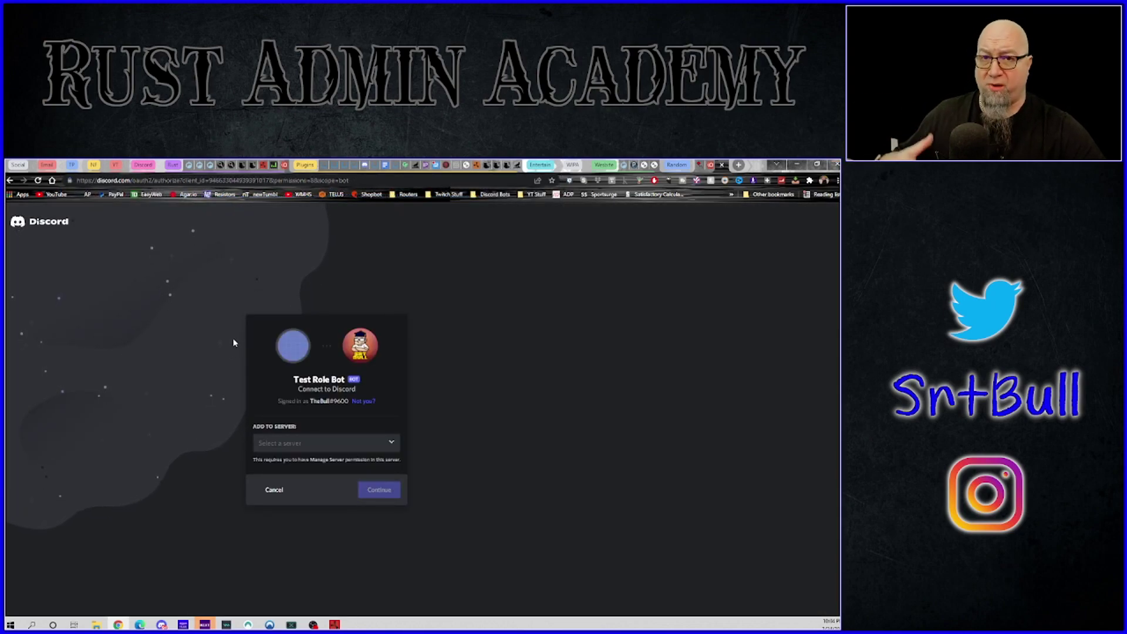
{"action": "left_click", "coordinate": [369, 442]}
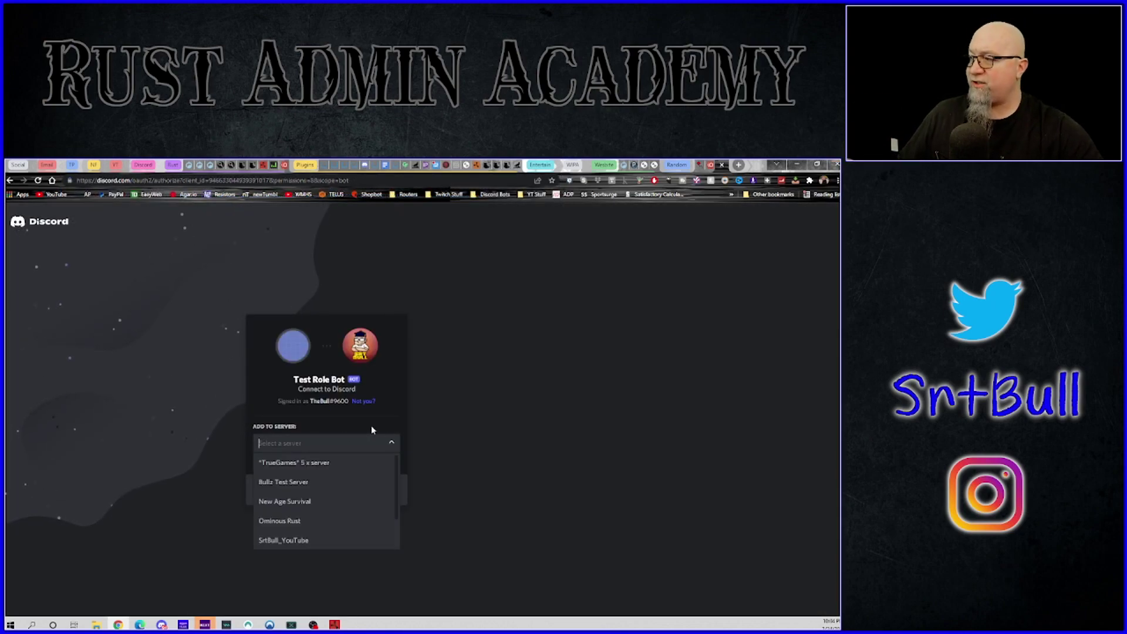
{"action": "left_click", "coordinate": [285, 484]}
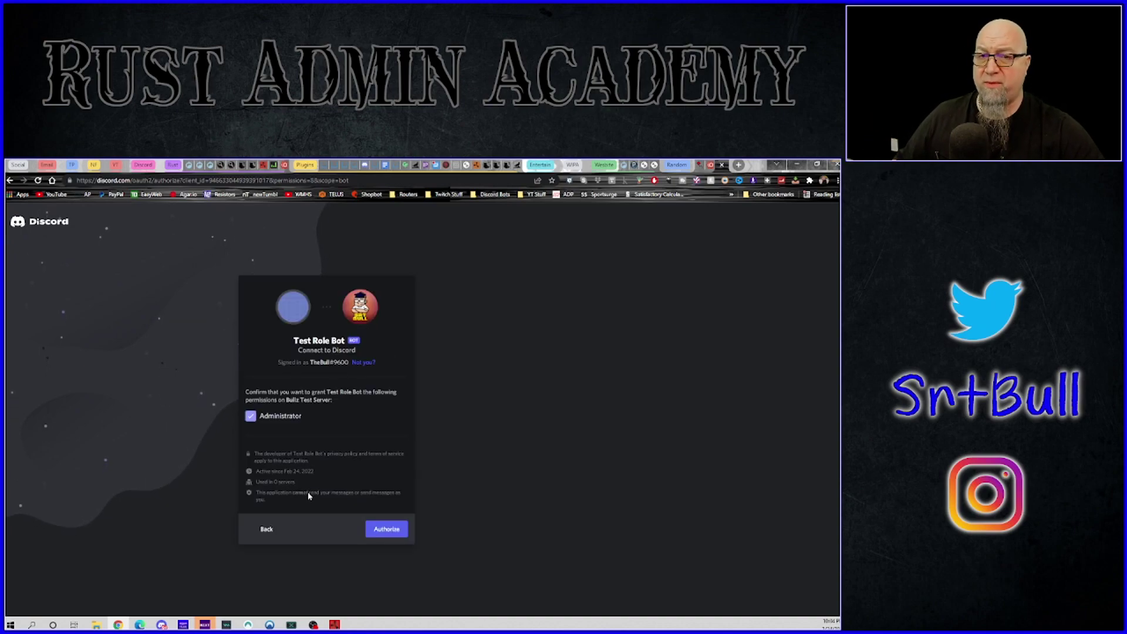
{"action": "left_click", "coordinate": [392, 532]}
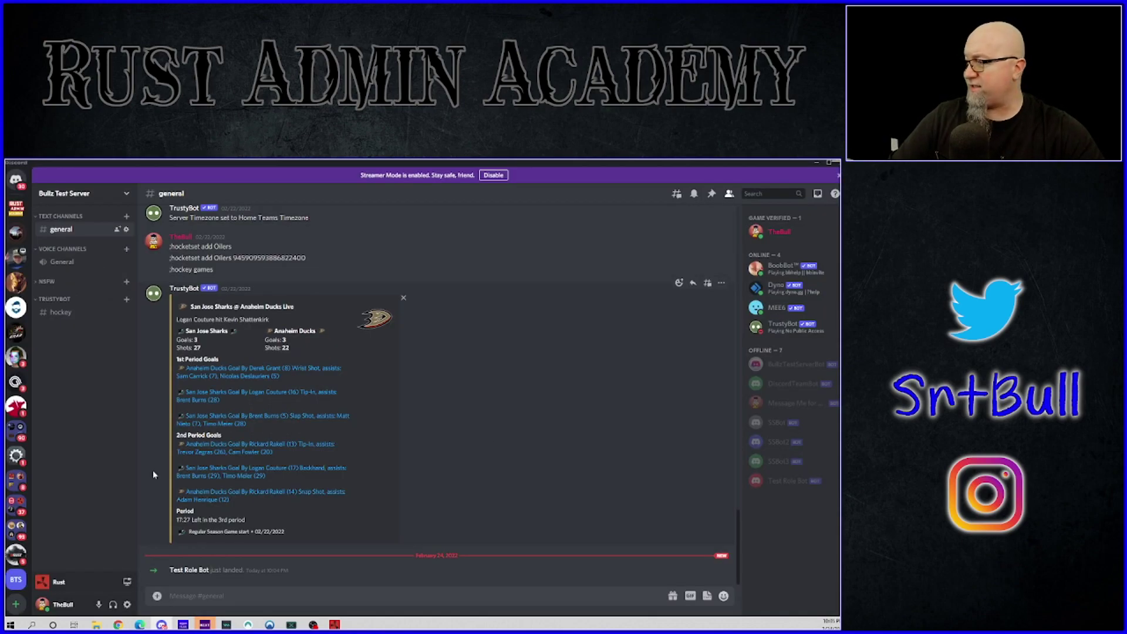
{"action": "left_click_drag", "start_coordinate": [169, 570], "coordinate": [228, 570]}
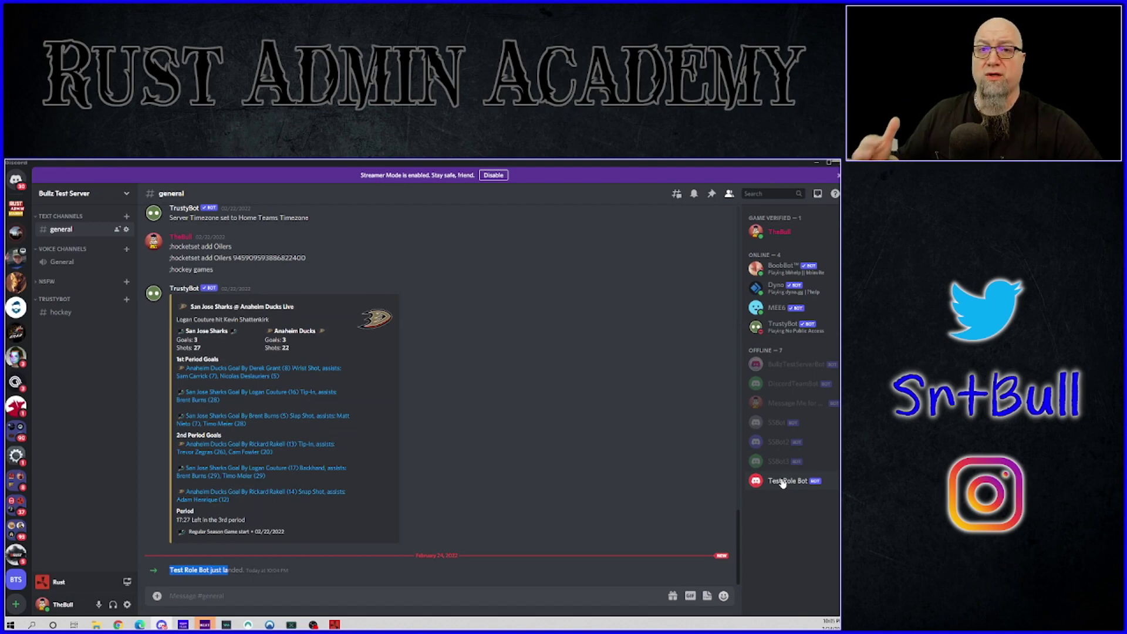
- Open the BullzTestServerBot application from the Developer Portal list and go to its Bot page
{"action": "key", "text": "alt+Tab"}
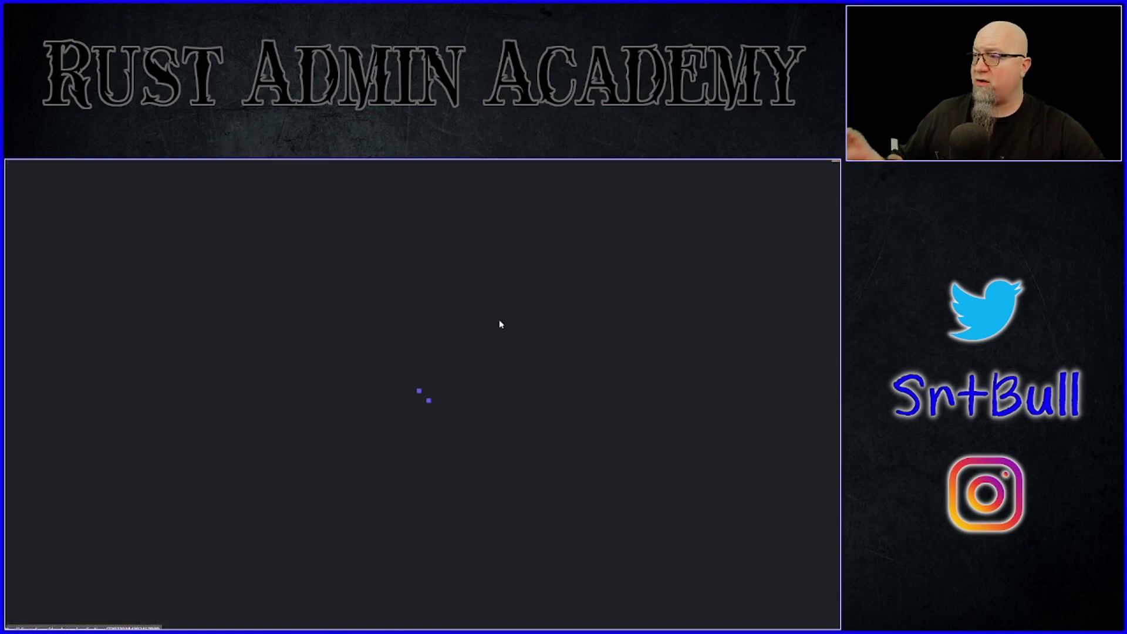
{"action": "left_click", "coordinate": [501, 325]}
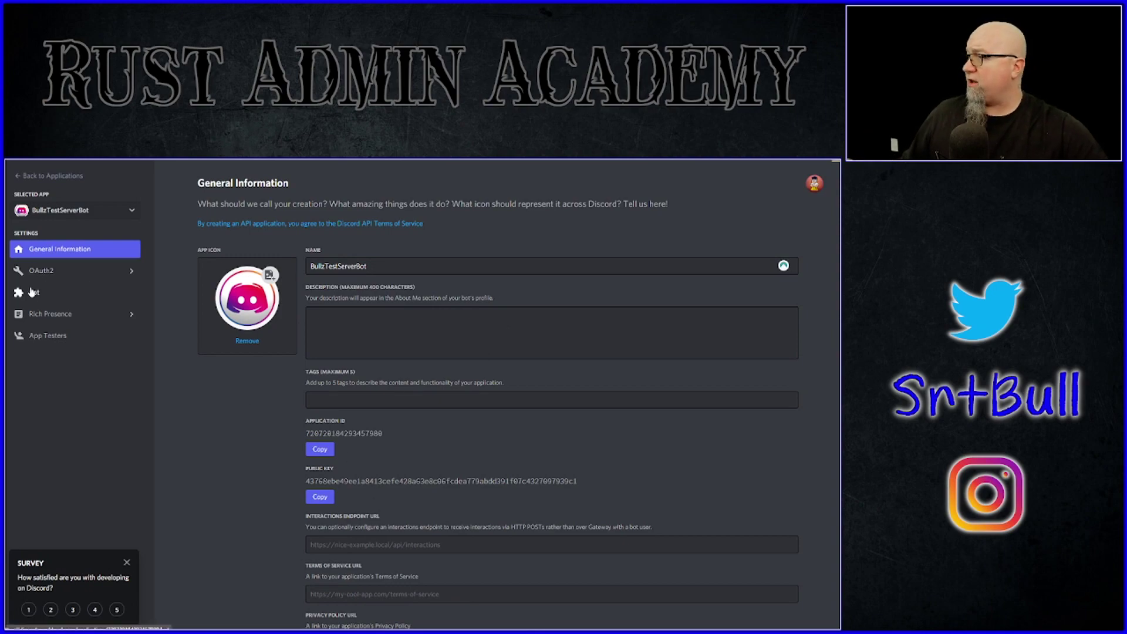
{"action": "left_click", "coordinate": [33, 293]}
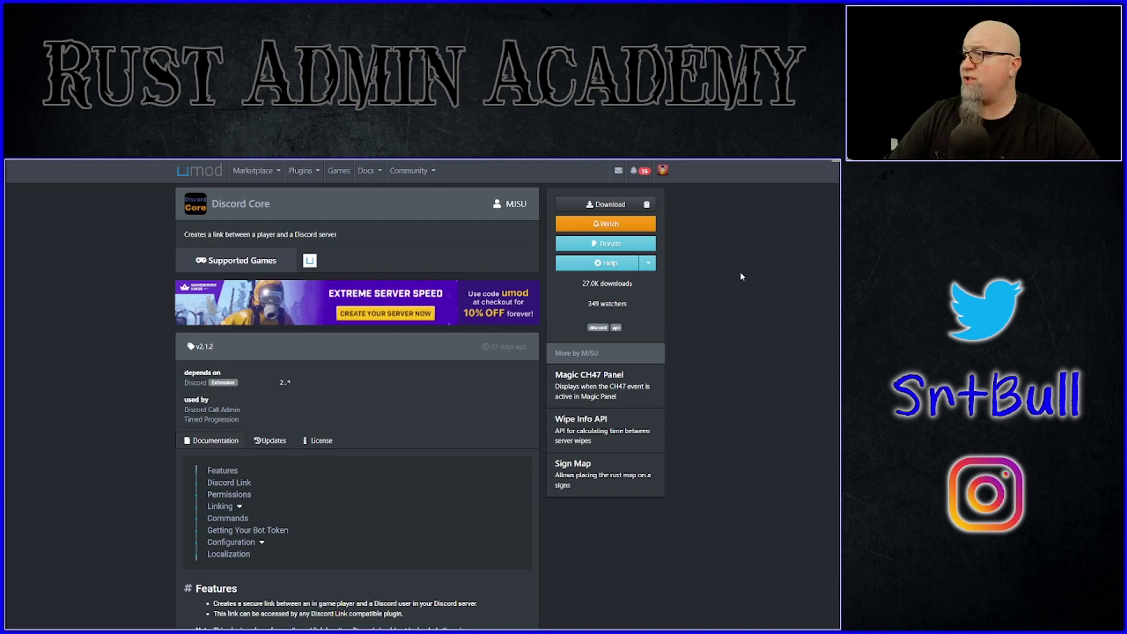
- Download the Discord Core and Discord Roles .cs files and go to the Discord extension page
{"action": "left_click", "coordinate": [608, 205]}
{"action": "key", "text": "alt+Left"}
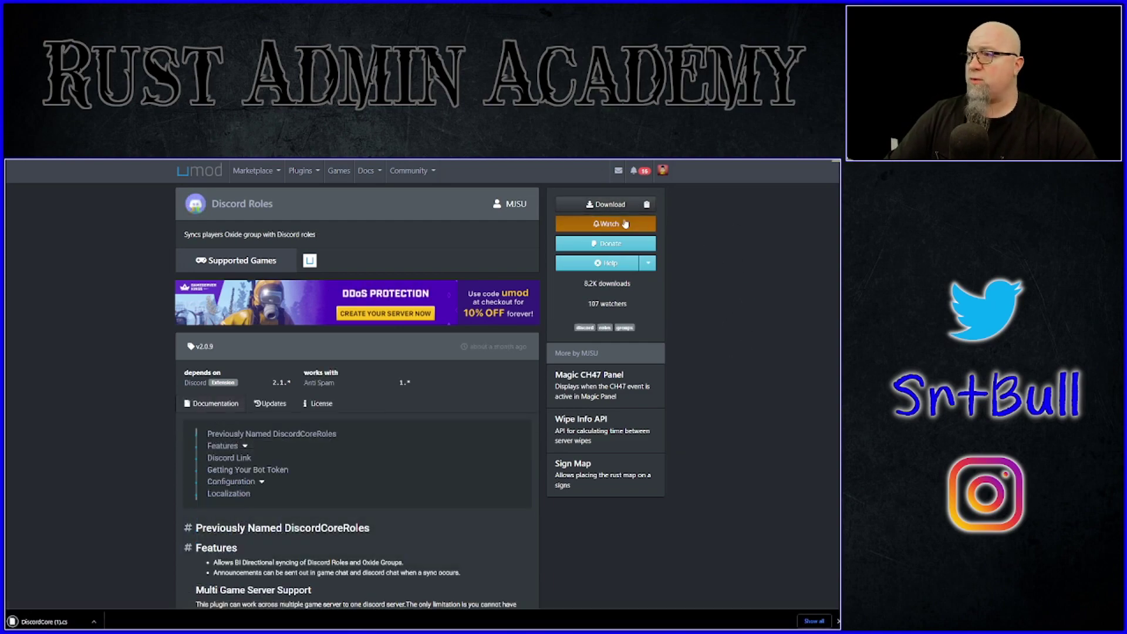
{"action": "left_click", "coordinate": [608, 205]}
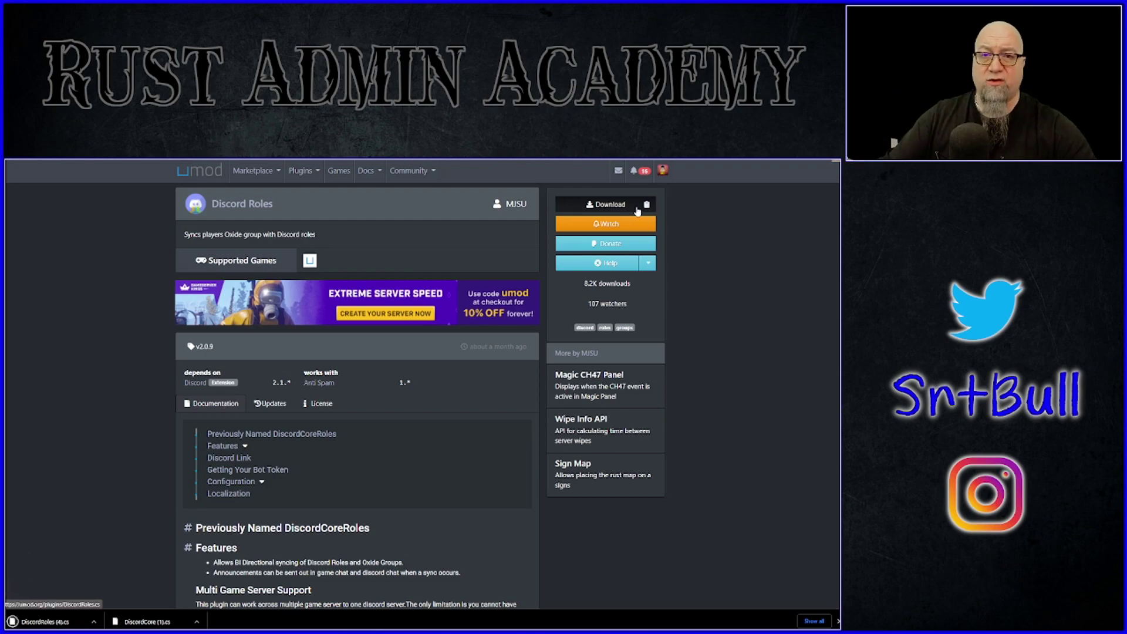
{"action": "left_click", "coordinate": [195, 383]}
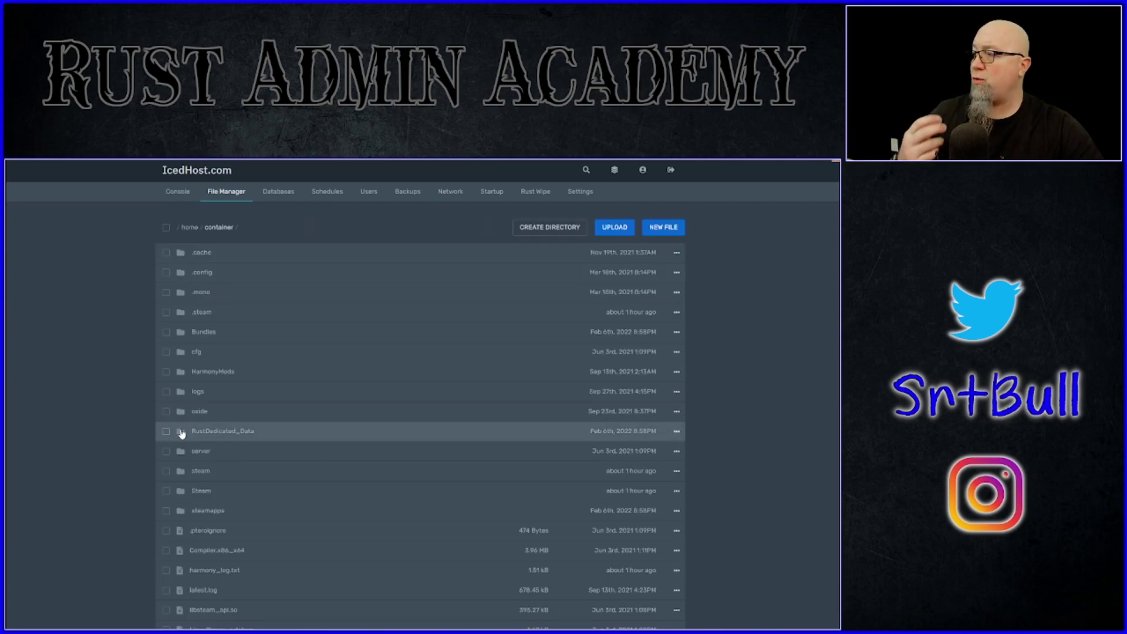
- Go to RustDedicated_Data/Managed and check the console's missing bot token warnings for Discord Core and Discord Roles
{"action": "left_click", "coordinate": [213, 435]}
{"action": "left_click", "coordinate": [211, 251]}
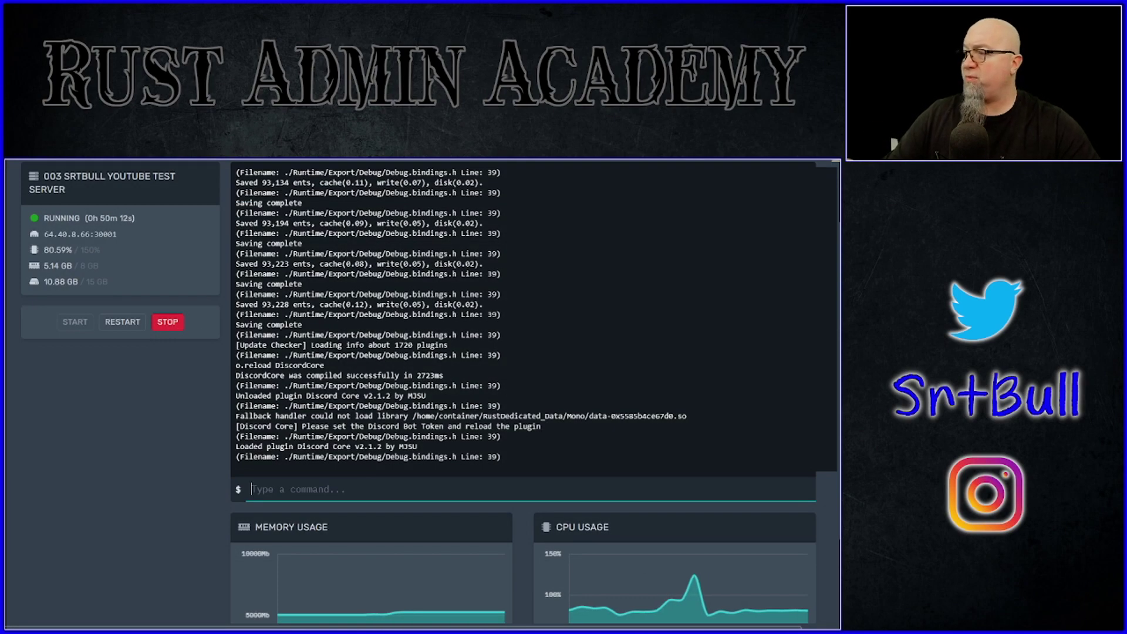
{"action": "left_click_drag", "start_coordinate": [541, 427], "coordinate": [301, 426]}
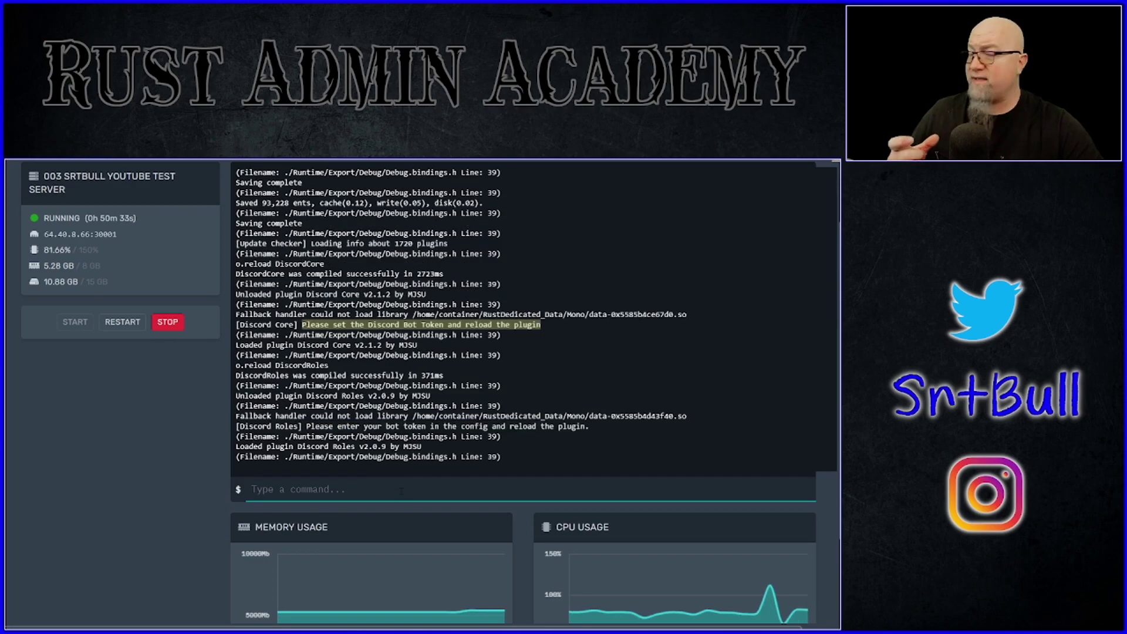
{"action": "left_click_drag", "start_coordinate": [306, 426], "coordinate": [589, 426]}
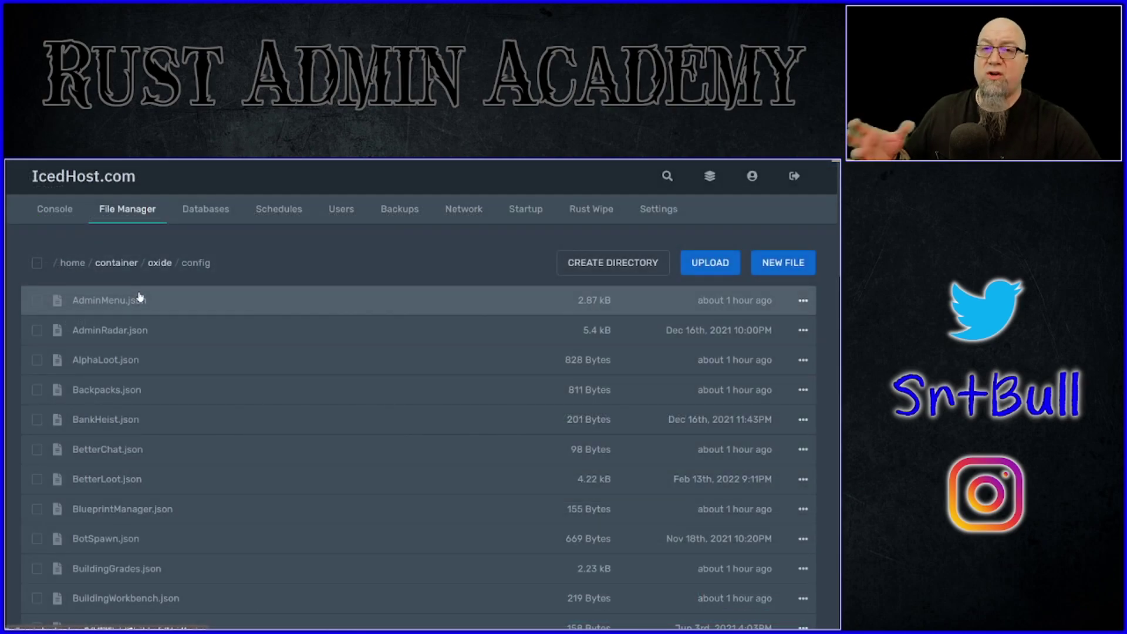
- Paste the bot token into the Discord Bot Token field of DiscordCore.json and save it
{"action": "scroll", "coordinate": [140, 295], "scroll_direction": "down", "scroll_amount": 6}
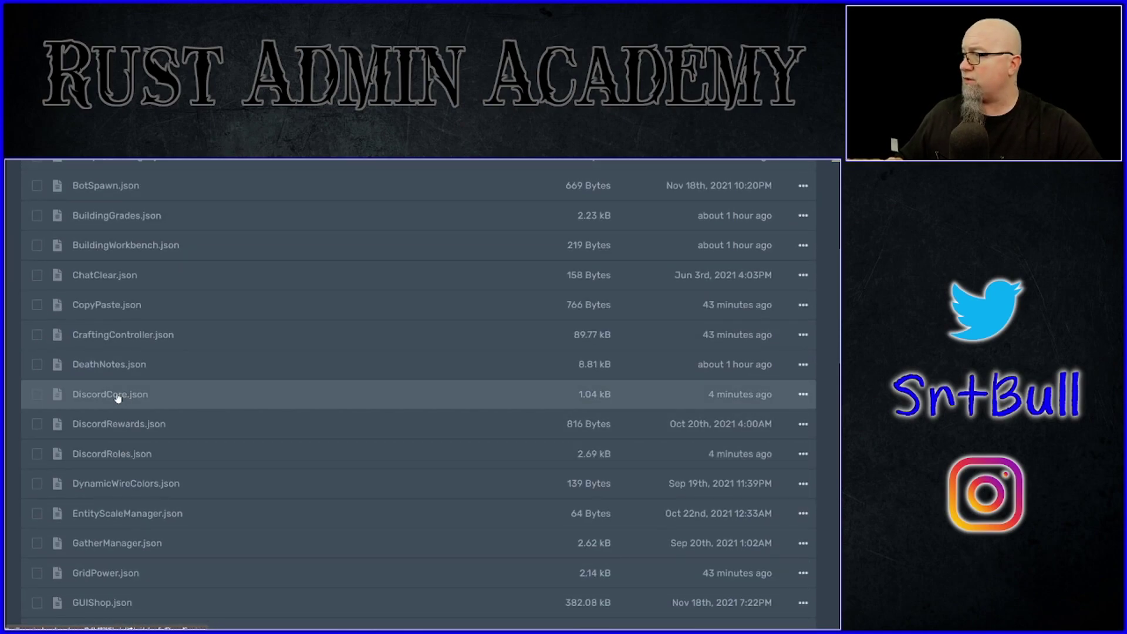
{"action": "left_click", "coordinate": [119, 397]}
{"action": "left_click", "coordinate": [74, 298]}
{"action": "key", "text": "shift+End"}
{"action": "key", "text": "End"}
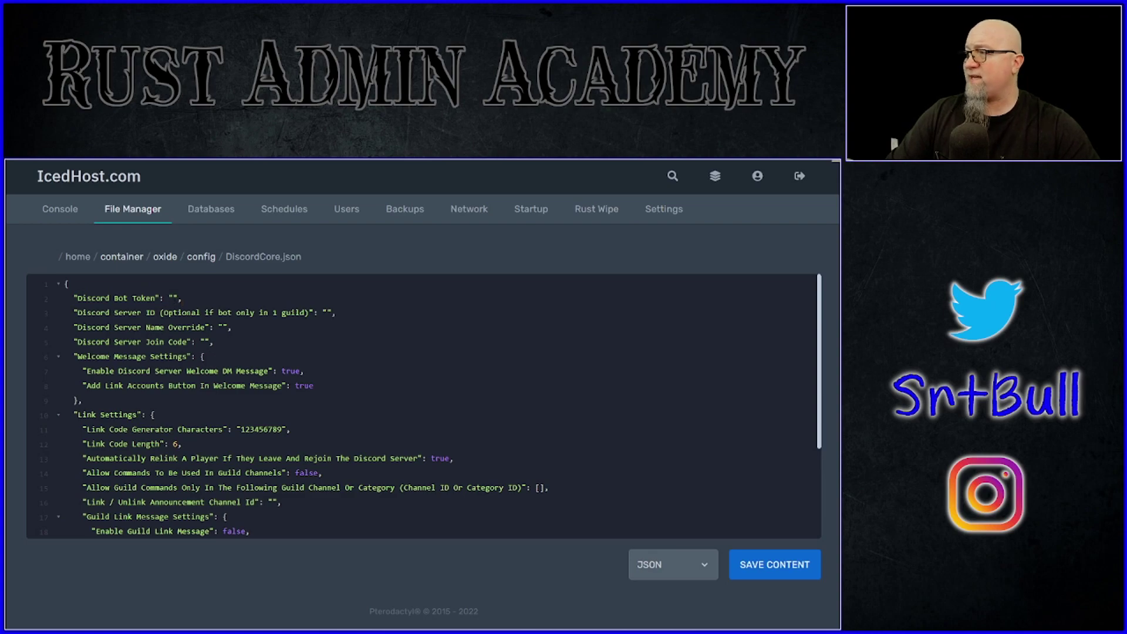
{"action": "left_click", "coordinate": [173, 298]}
{"action": "key", "text": "ctrl+v"}
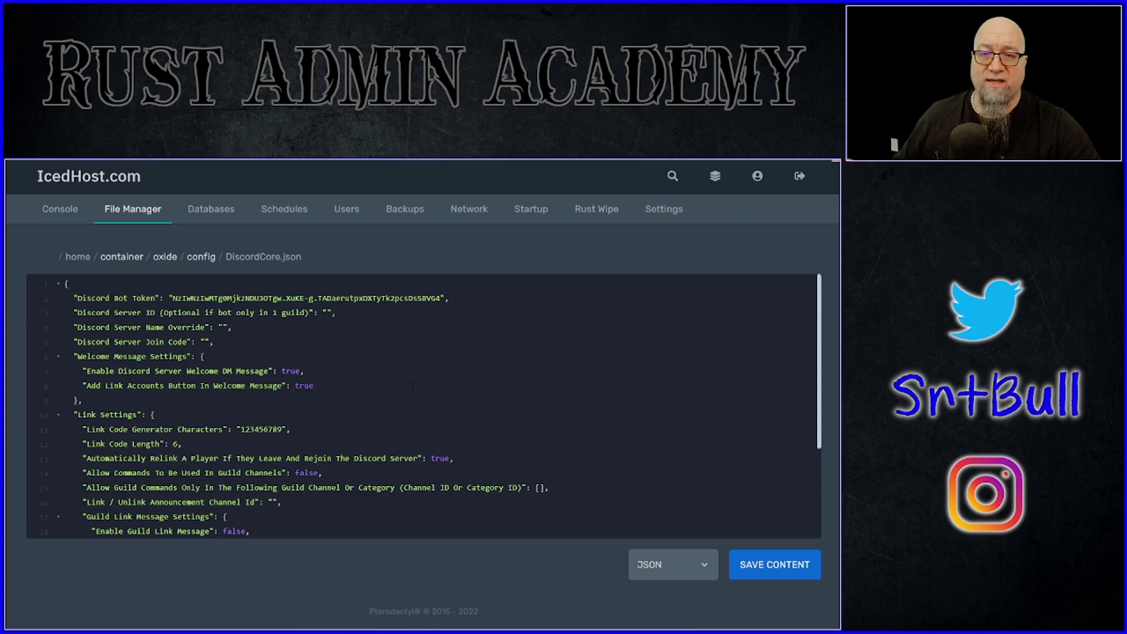
{"action": "left_click", "coordinate": [771, 566]}
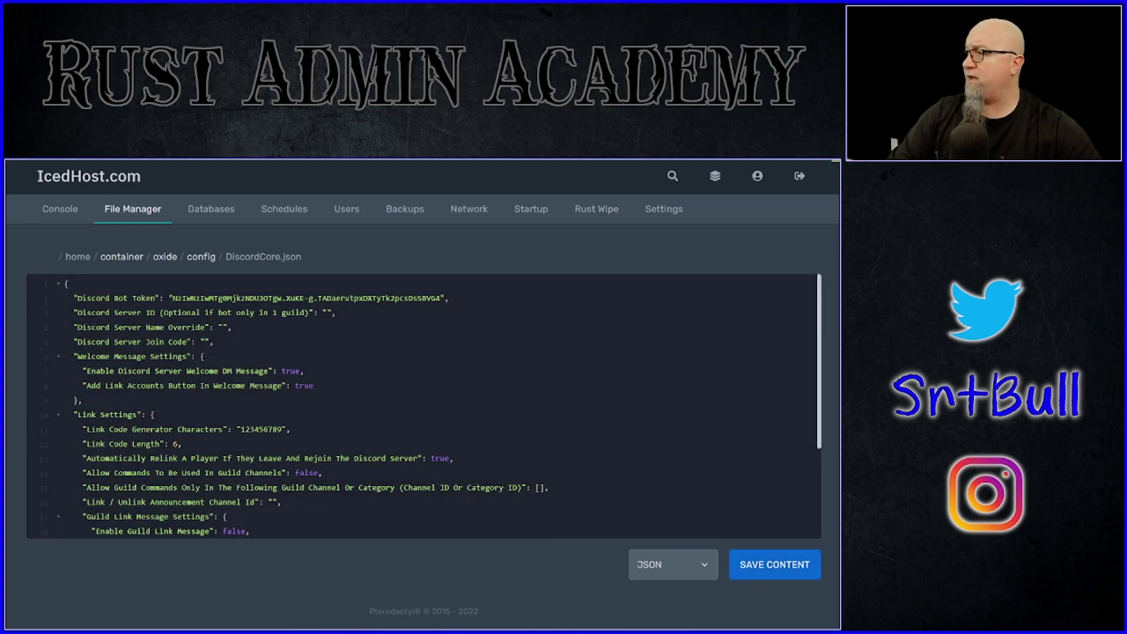
- Paste the same bot token into DiscordRoles.json and save it
{"action": "left_click", "coordinate": [202, 256]}
{"action": "scroll", "coordinate": [238, 455], "scroll_direction": "down", "scroll_amount": 3}
{"action": "scroll", "coordinate": [238, 454], "scroll_direction": "down", "scroll_amount": 3}
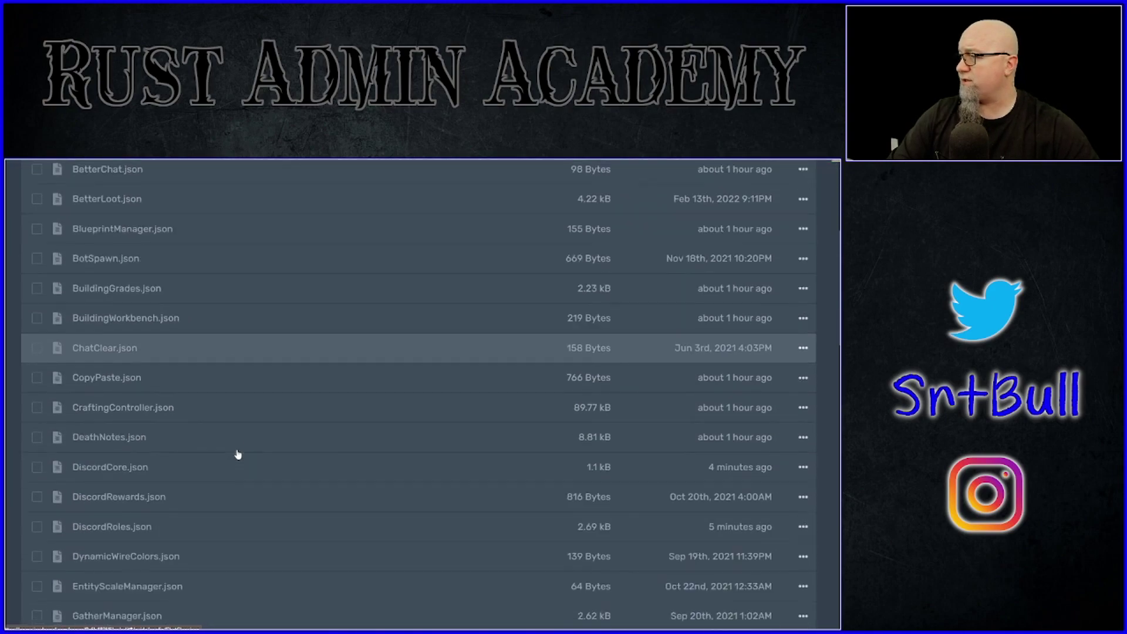
{"action": "left_click", "coordinate": [126, 442]}
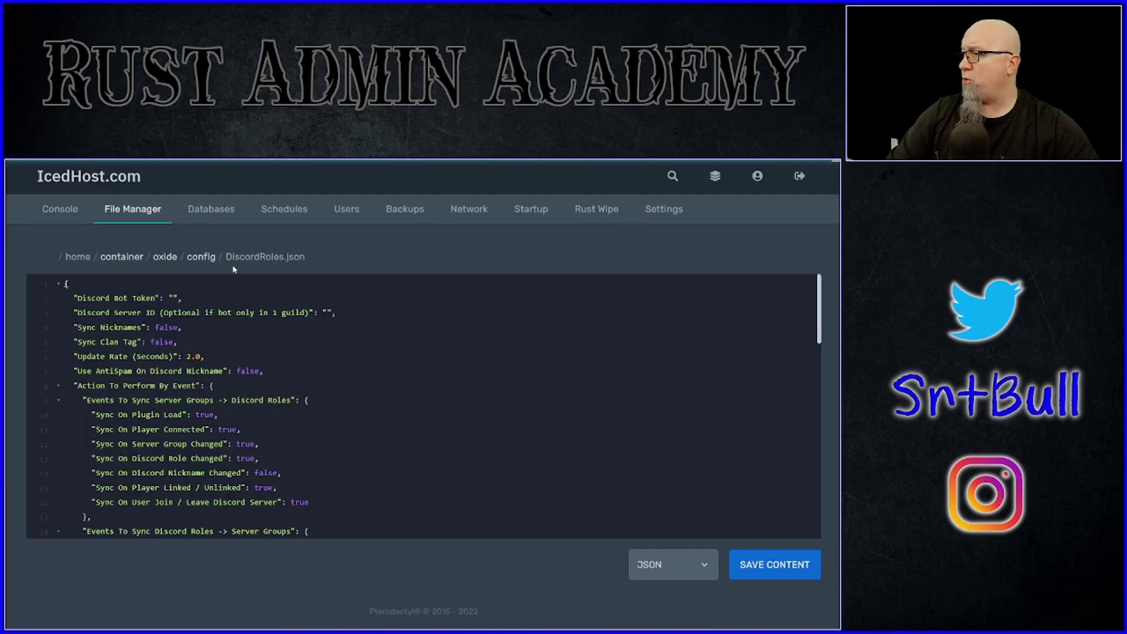
{"action": "left_click", "coordinate": [172, 298]}
{"action": "key", "text": "ctrl+v"}
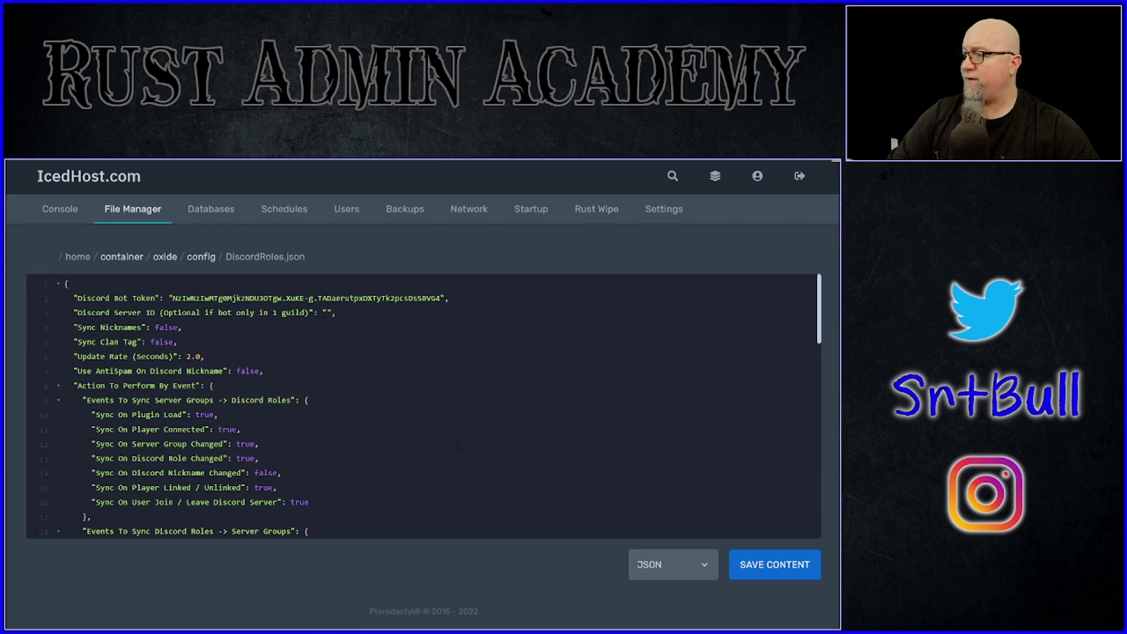
{"action": "left_click", "coordinate": [767, 568]}
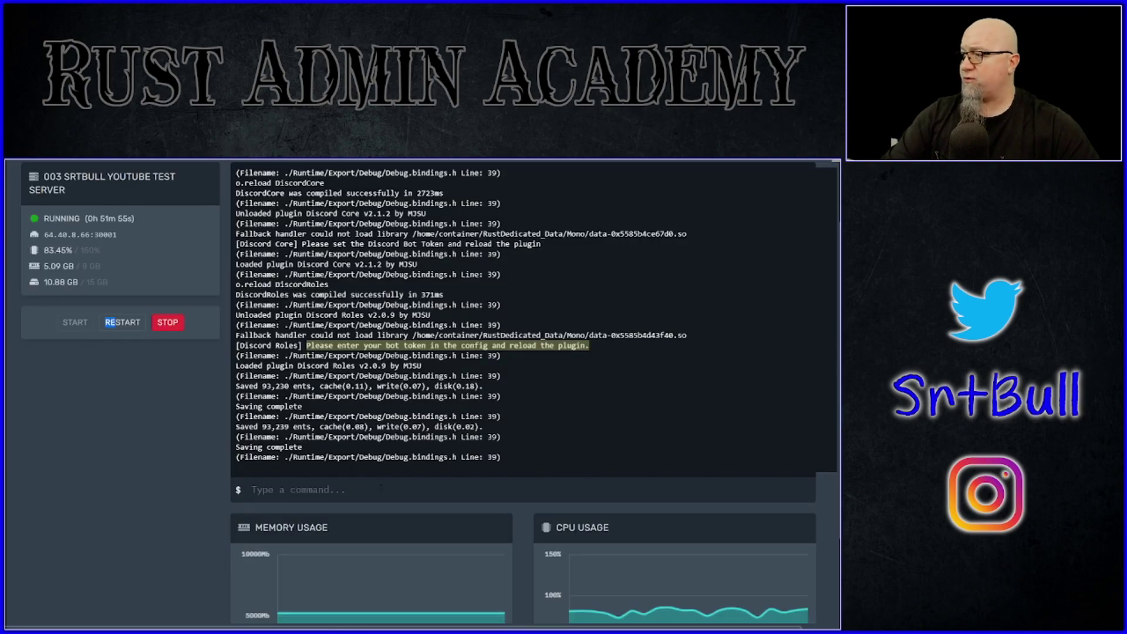
{"action": "left_click", "coordinate": [411, 490]}
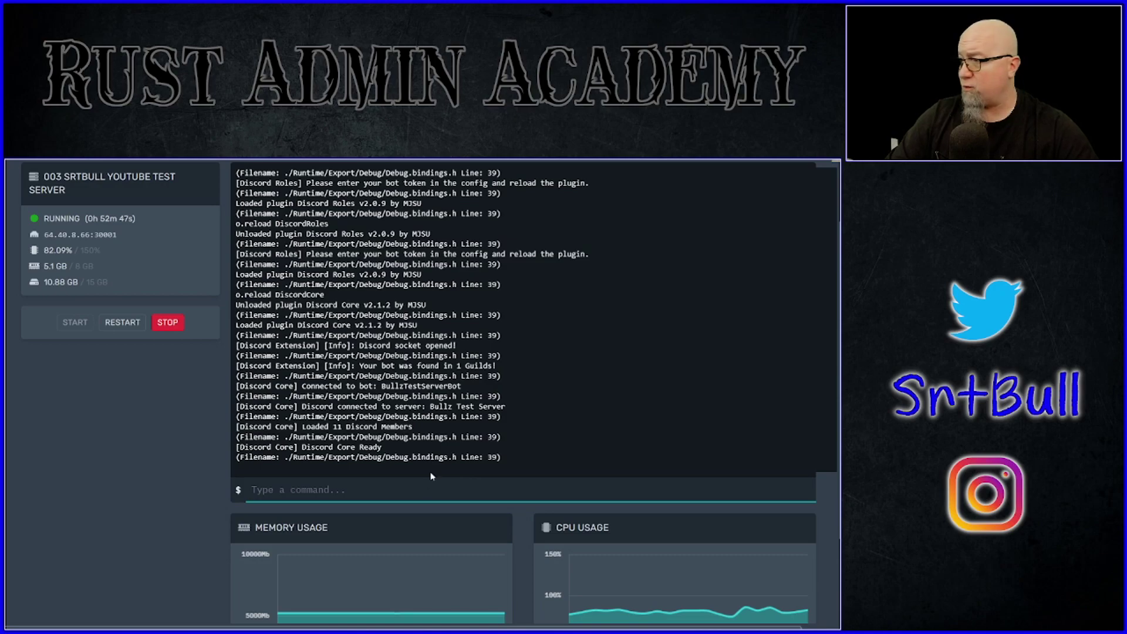
- Confirm in the console that the bot connected, found one guild, and Discord Roles loaded
{"action": "double_click", "coordinate": [421, 386]}
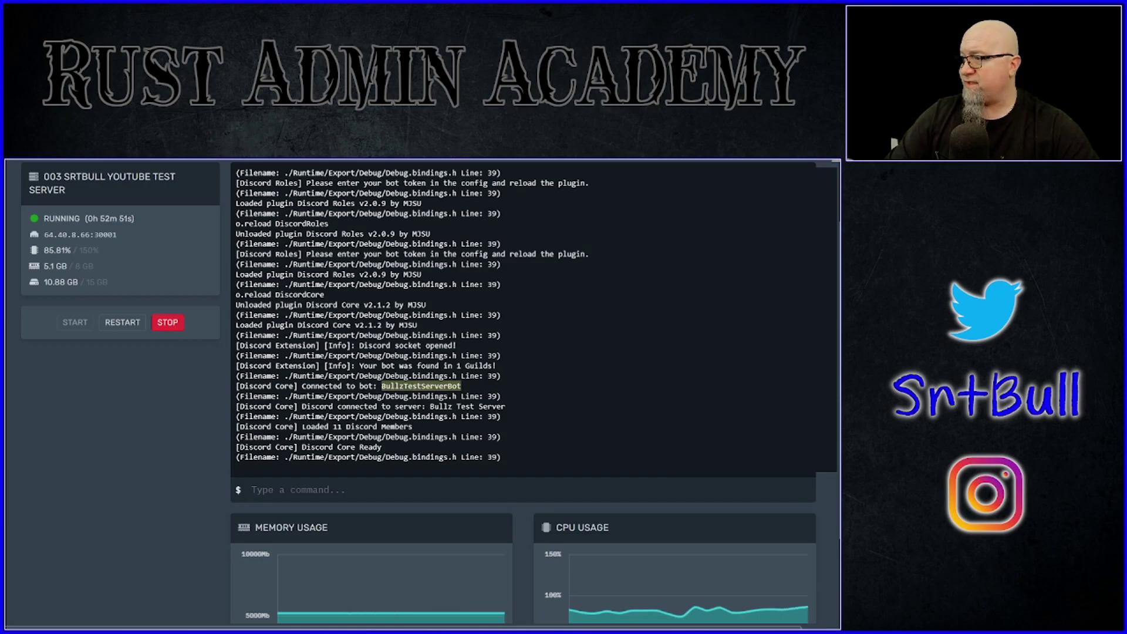
{"action": "left_click_drag", "start_coordinate": [497, 324], "coordinate": [362, 324]}
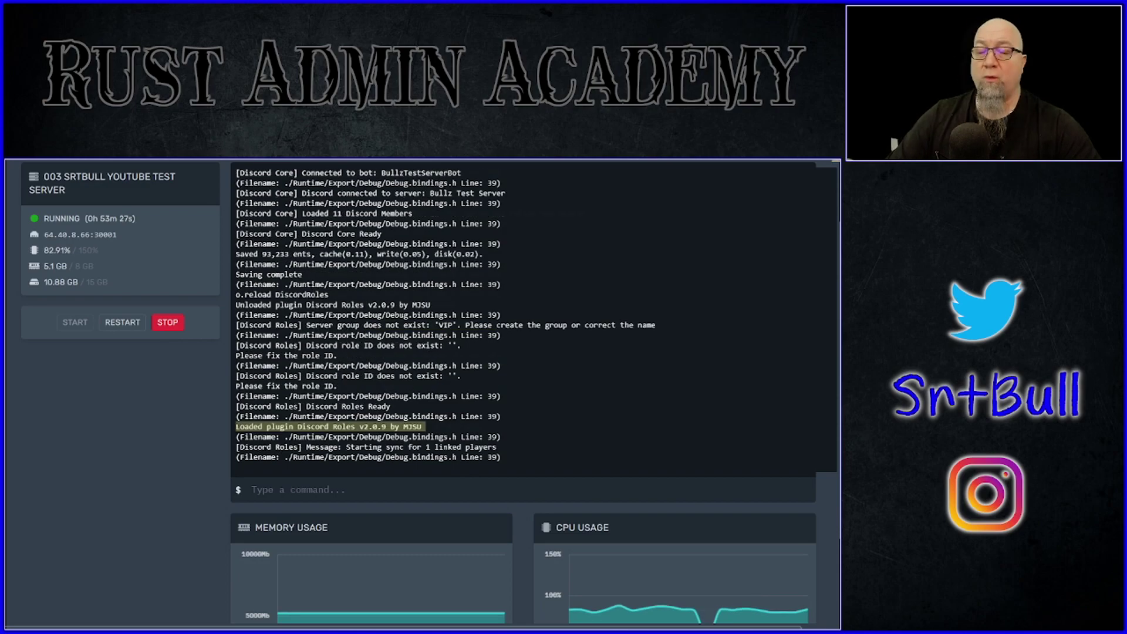
{"action": "left_click_drag", "start_coordinate": [435, 427], "coordinate": [281, 427]}
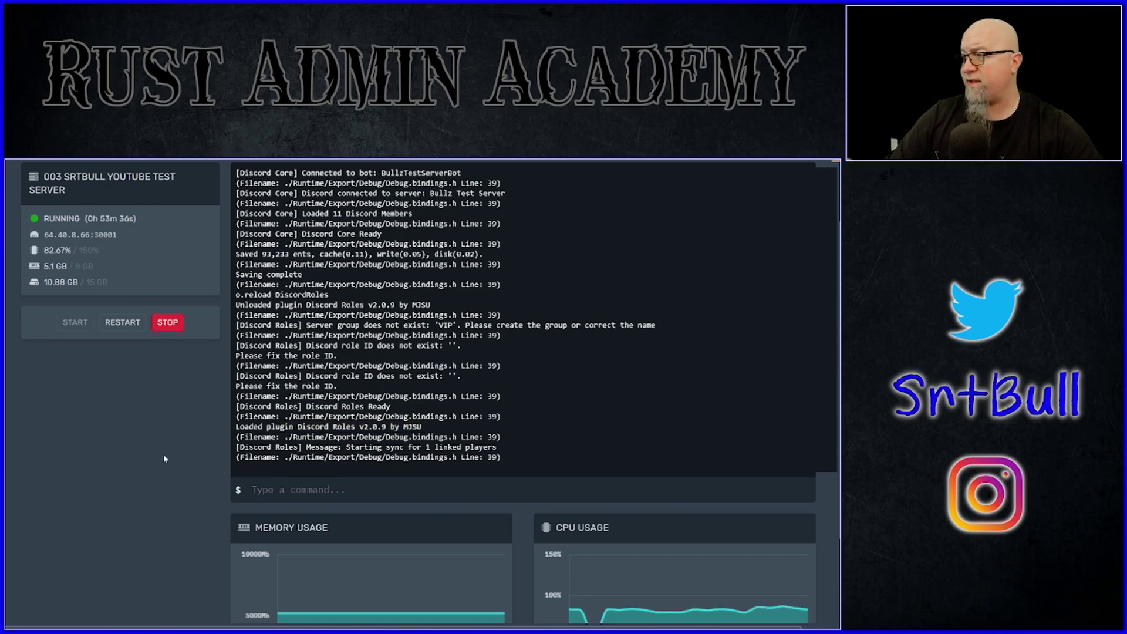
{"action": "key", "text": "alt+Tab"}
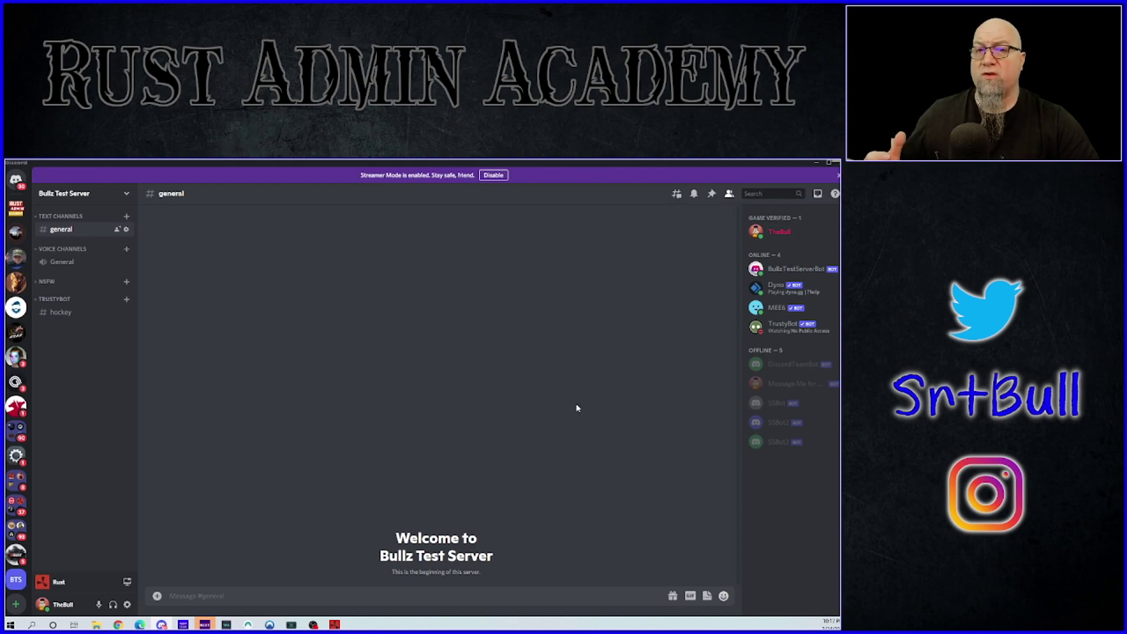